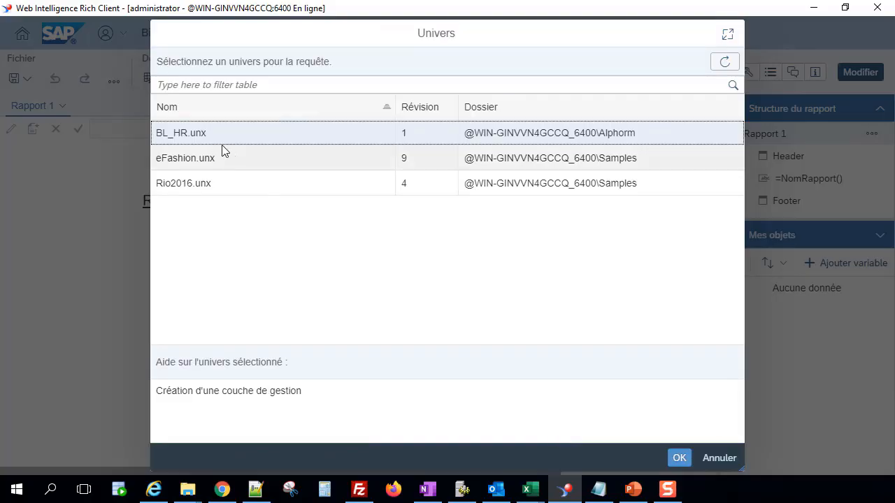
Base the query on the eFashion.unx universe and add Year from the Time period folder to the result objects
{"action": "left_click", "coordinate": [217, 155]}
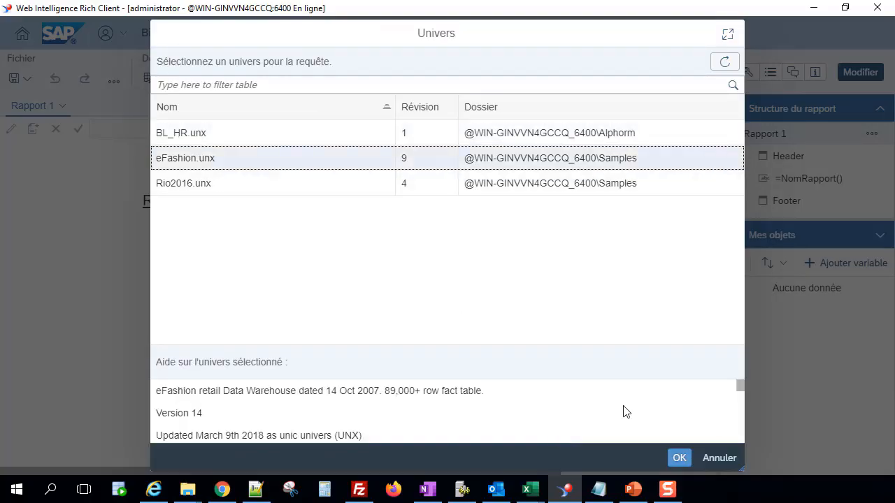
{"action": "left_click", "coordinate": [678, 457]}
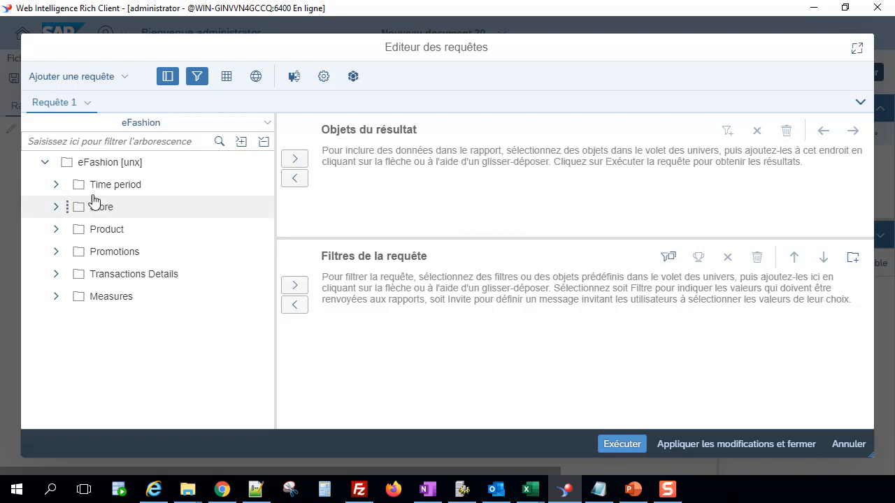
{"action": "left_click", "coordinate": [56, 187]}
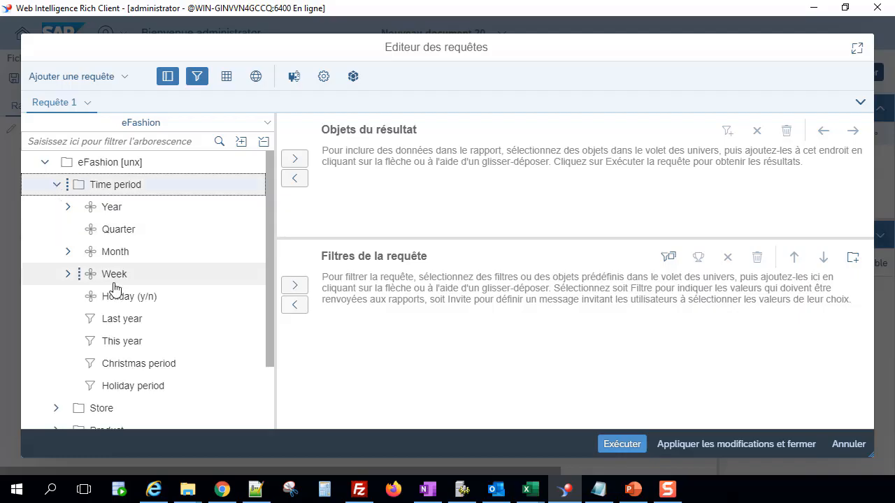
{"action": "left_click_drag", "start_coordinate": [84, 206], "coordinate": [396, 181]}
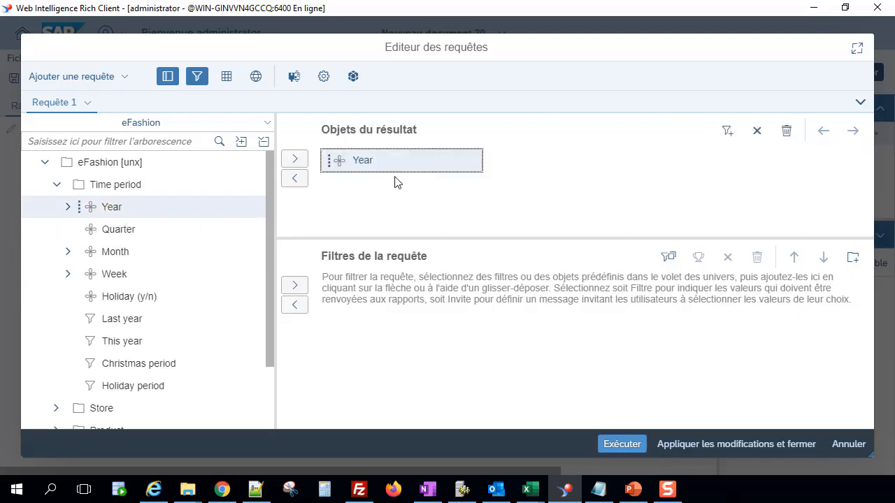
Add State and City from the Store folder to the query's result objects
{"action": "left_click", "coordinate": [56, 184]}
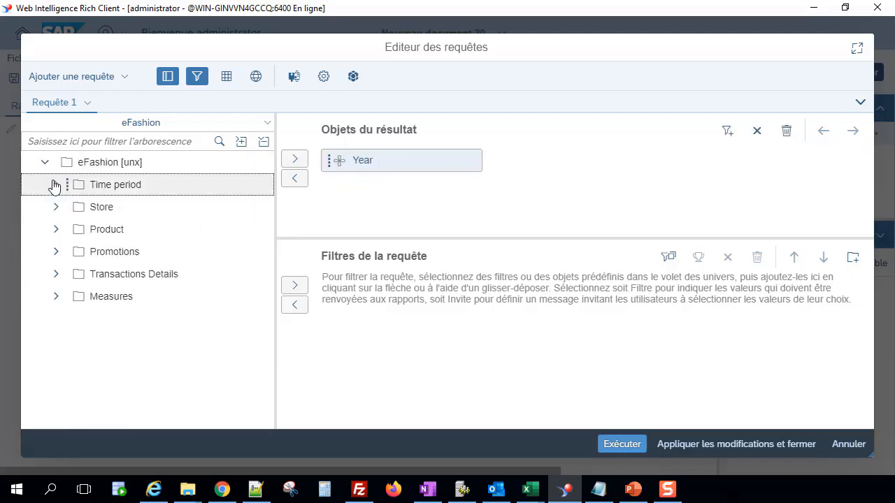
{"action": "left_click", "coordinate": [56, 207]}
{"action": "left_click_drag", "start_coordinate": [95, 232], "coordinate": [519, 195]}
{"action": "left_click_drag", "start_coordinate": [115, 252], "coordinate": [516, 213]}
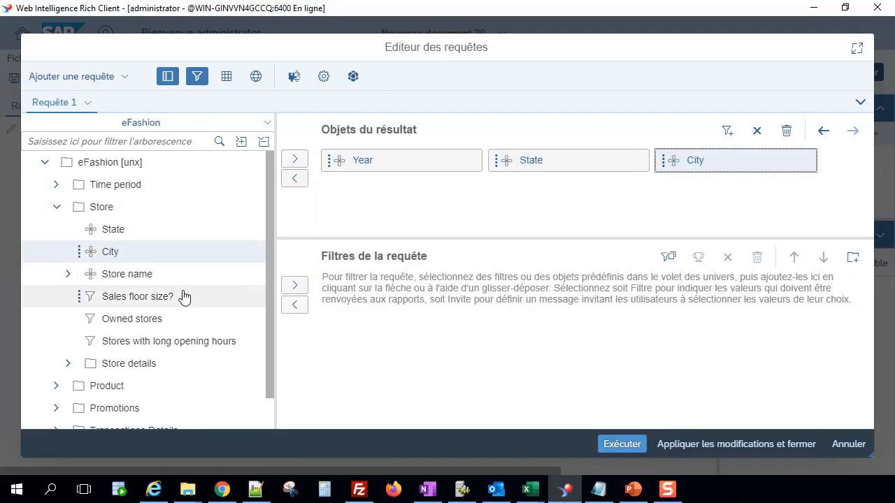
Add SKU desc from the Product folder to the query's result objects
{"action": "scroll", "coordinate": [183, 296], "scroll_direction": "down", "scroll_amount": 1}
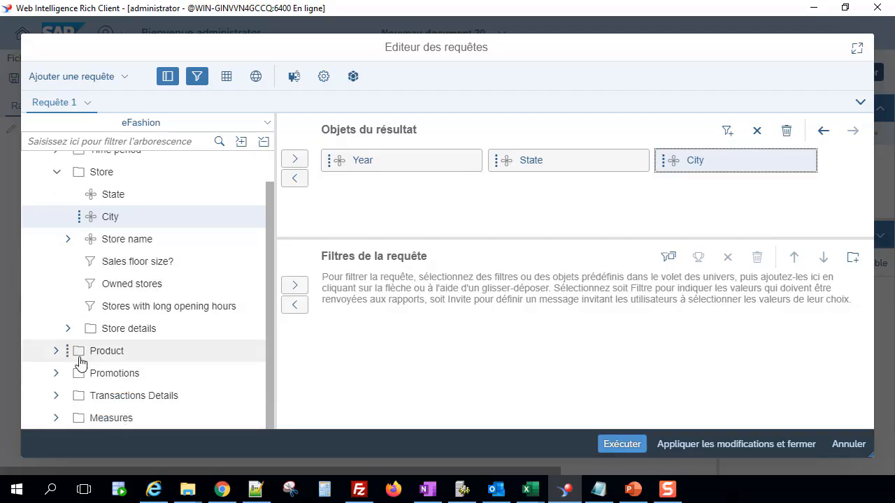
{"action": "left_click", "coordinate": [58, 352]}
{"action": "scroll", "coordinate": [140, 346], "scroll_direction": "down", "scroll_amount": 4}
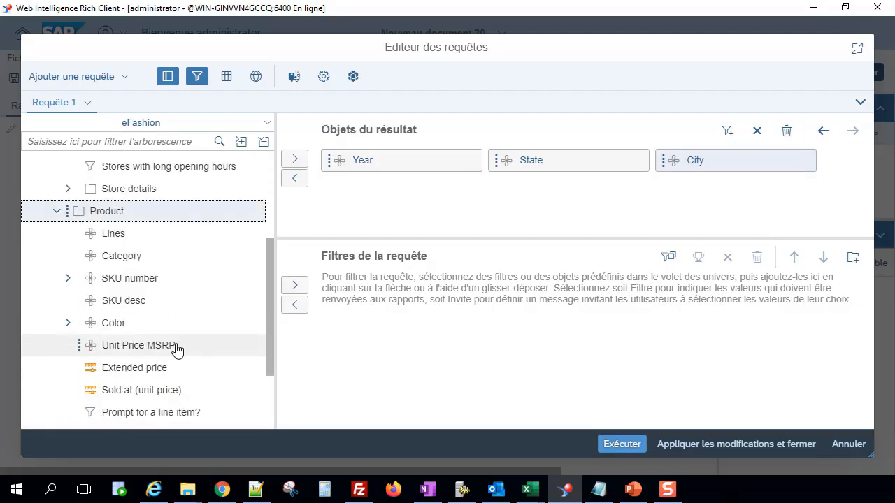
{"action": "left_click_drag", "start_coordinate": [134, 306], "coordinate": [697, 207]}
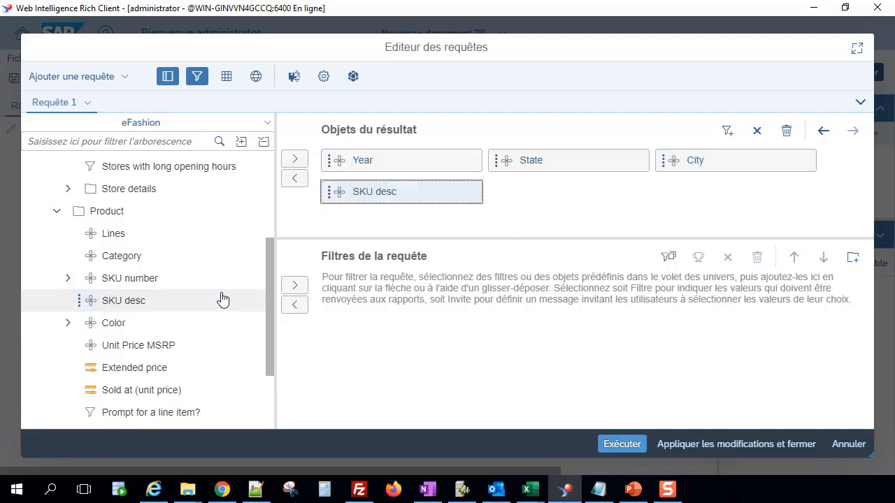
Add the Quantity sold measure from the Measures folder to the query's result objects
{"action": "scroll", "coordinate": [171, 266], "scroll_direction": "down", "scroll_amount": 2}
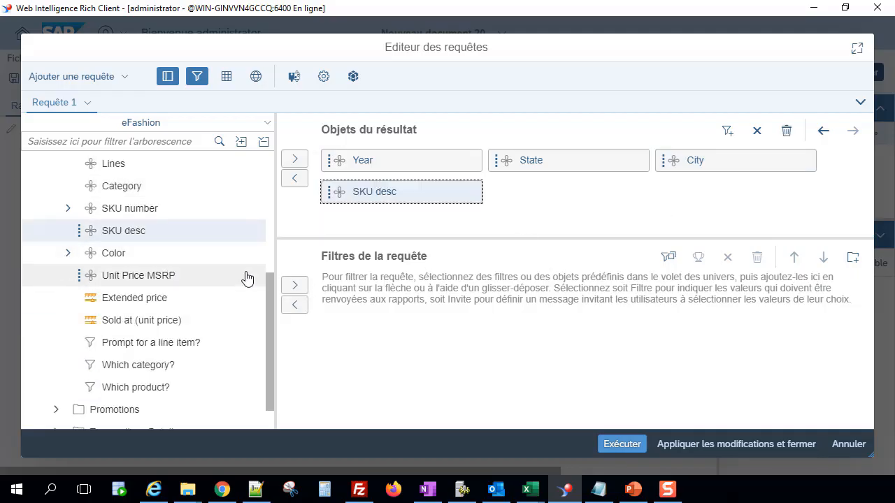
{"action": "scroll", "coordinate": [219, 289], "scroll_direction": "down", "scroll_amount": 1}
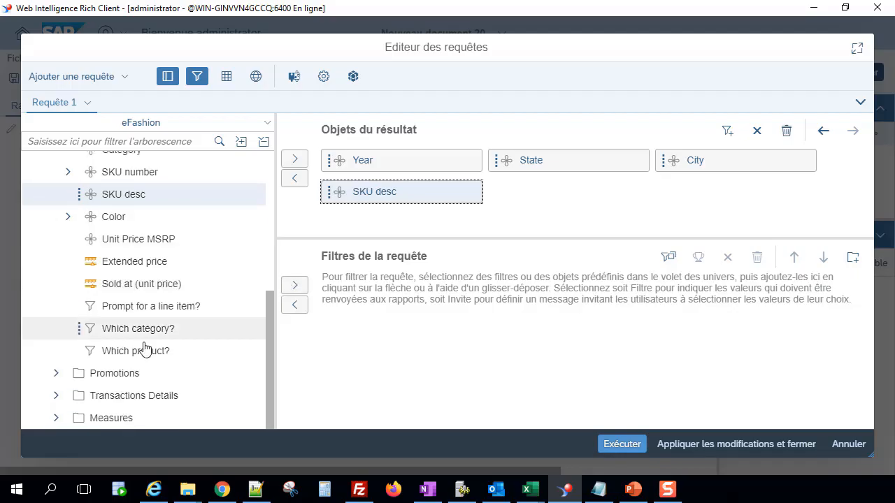
{"action": "left_click", "coordinate": [56, 419]}
{"action": "left_click", "coordinate": [56, 420]}
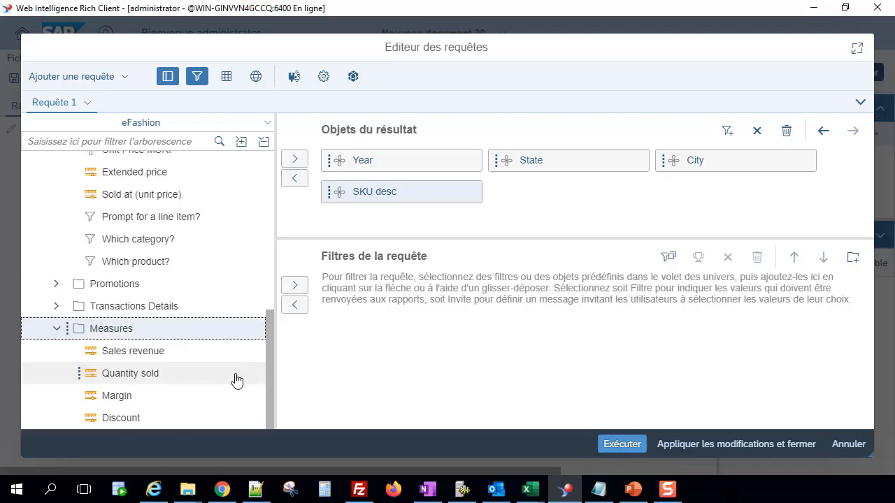
{"action": "left_click", "coordinate": [152, 378]}
{"action": "left_click_drag", "start_coordinate": [152, 378], "coordinate": [793, 206]}
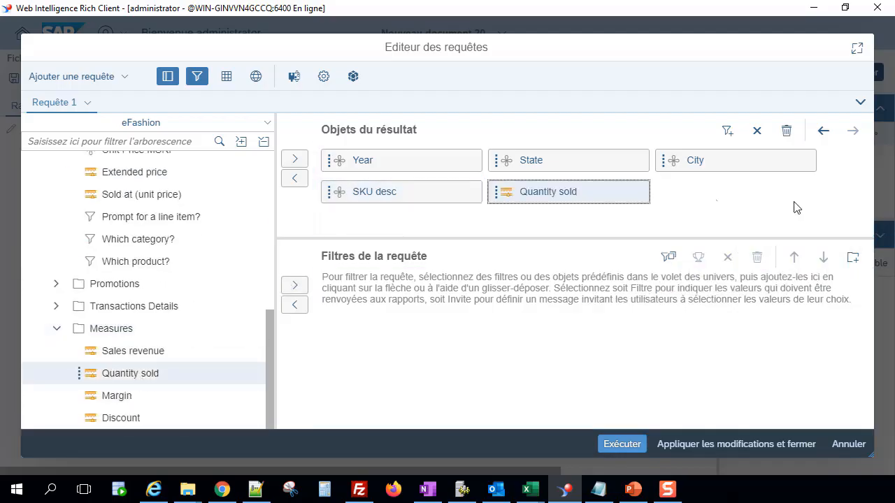
Show the data preview in place of the query filters, refresh it and look through the rows
{"action": "left_click", "coordinate": [226, 76]}
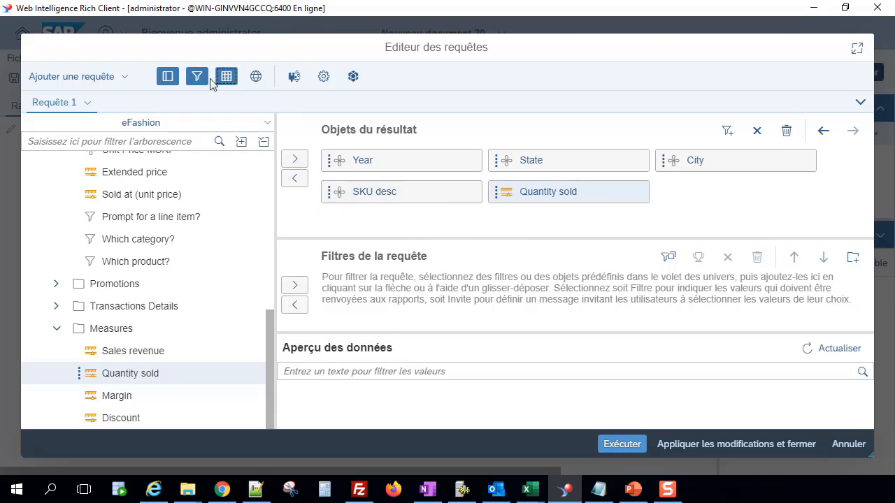
{"action": "left_click", "coordinate": [197, 78]}
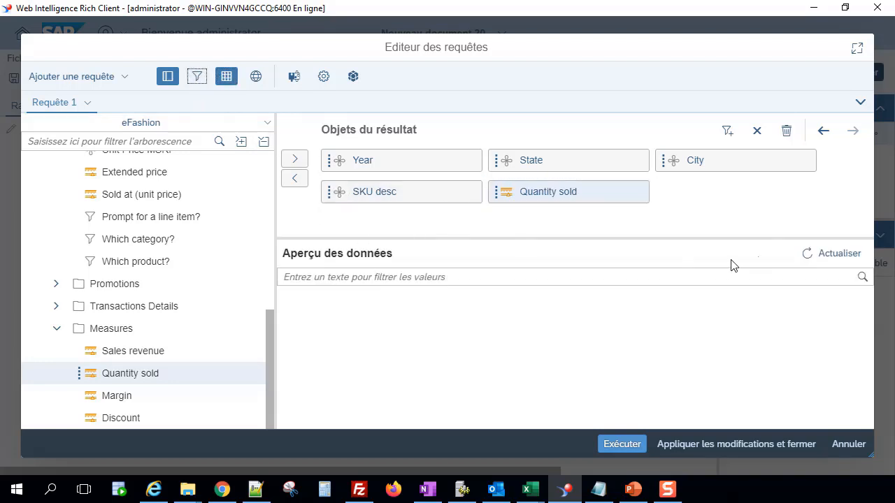
{"action": "left_click", "coordinate": [808, 254]}
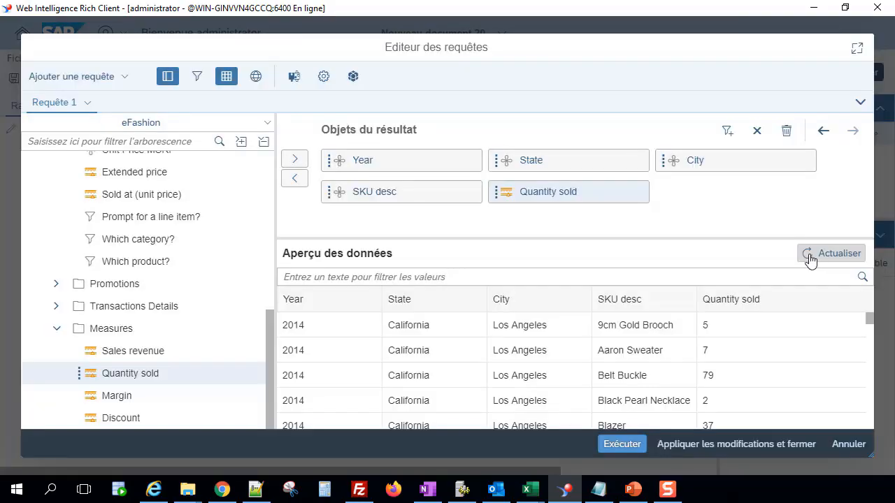
{"action": "scroll", "coordinate": [625, 370], "scroll_direction": "down", "scroll_amount": 3}
Execute the query and look through the resulting report table
{"action": "left_click", "coordinate": [622, 444]}
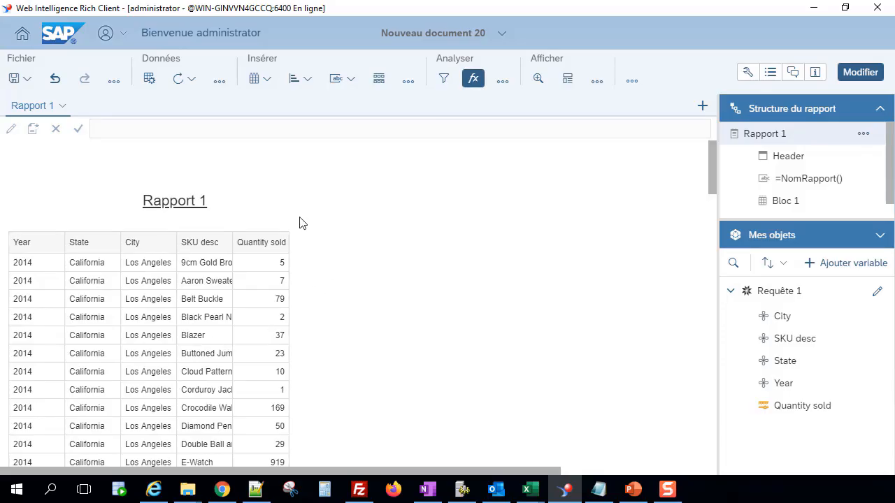
{"action": "scroll", "coordinate": [314, 332], "scroll_direction": "down", "scroll_amount": 3}
{"action": "scroll", "coordinate": [311, 336], "scroll_direction": "down", "scroll_amount": 15}
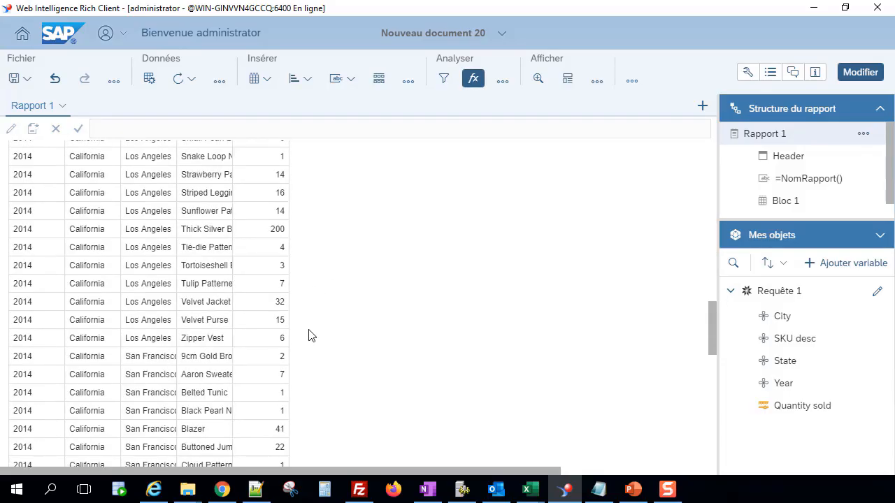
{"action": "scroll", "coordinate": [311, 335], "scroll_direction": "up", "scroll_amount": 15}
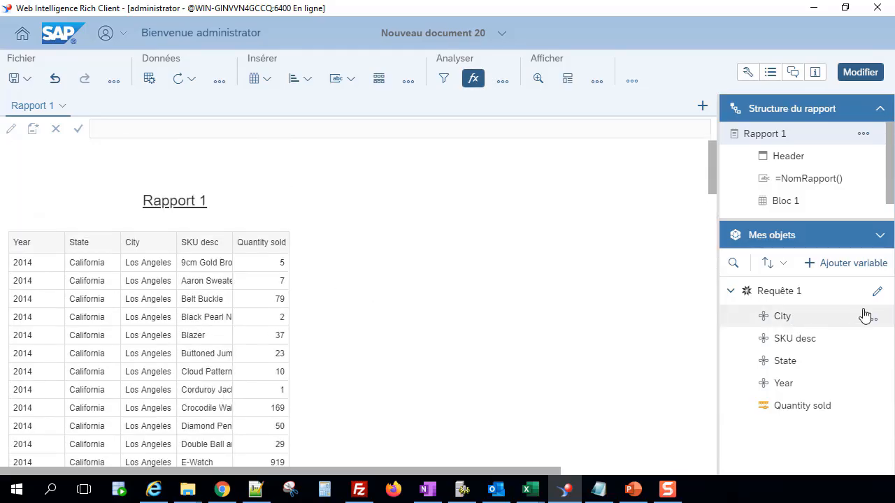
Edit Requête 1 and add a query filter on Year as a prompt (Invite) with the operator Egal à
{"action": "left_click", "coordinate": [877, 292]}
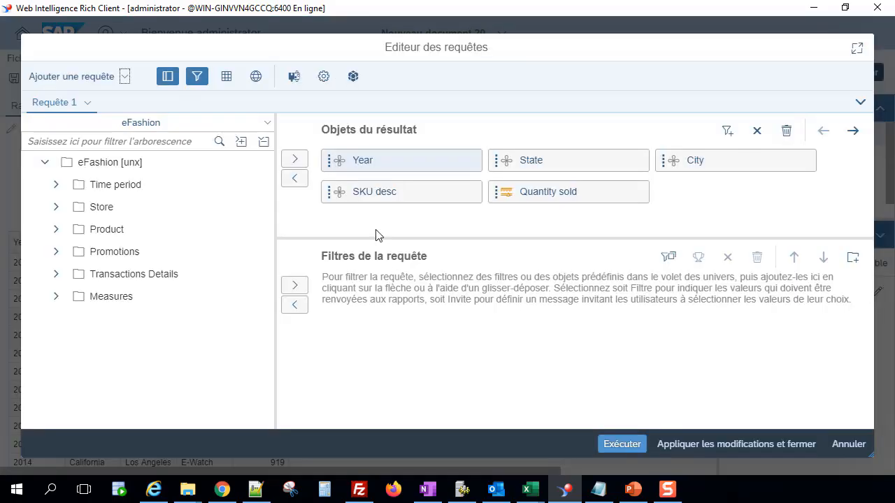
{"action": "left_click_drag", "start_coordinate": [369, 170], "coordinate": [385, 281]}
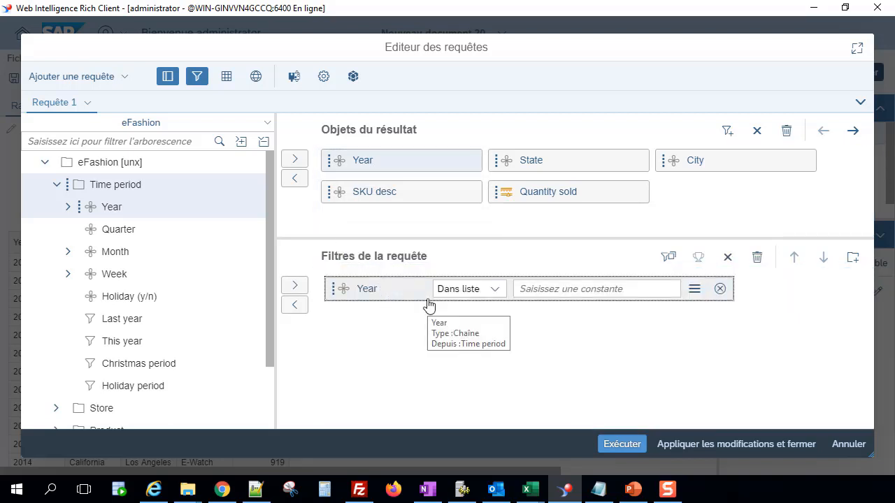
{"action": "left_click", "coordinate": [694, 292]}
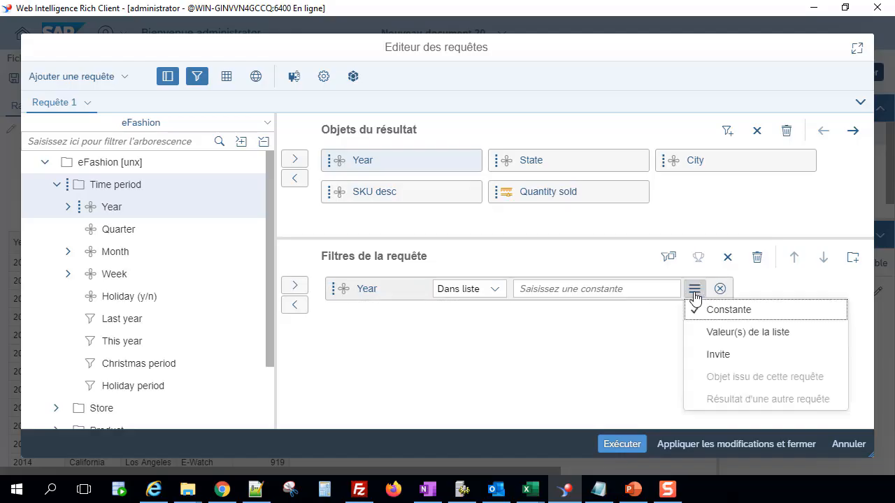
{"action": "left_click", "coordinate": [718, 356]}
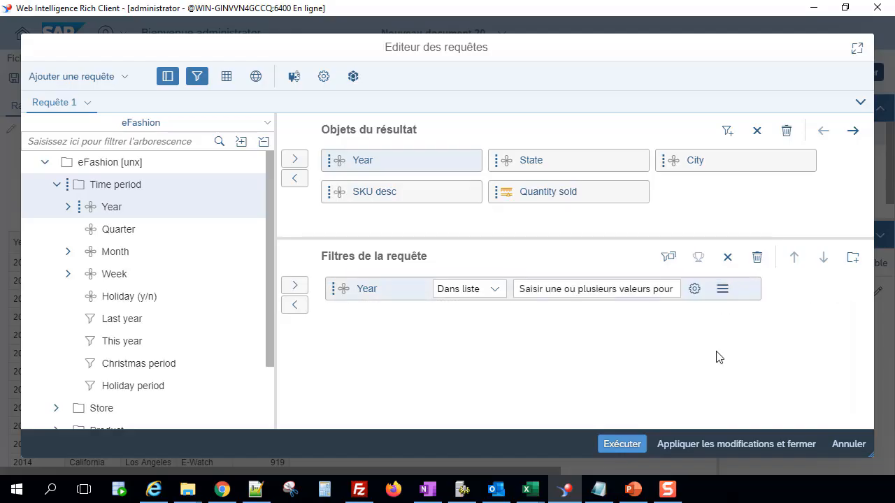
{"action": "left_click", "coordinate": [494, 290]}
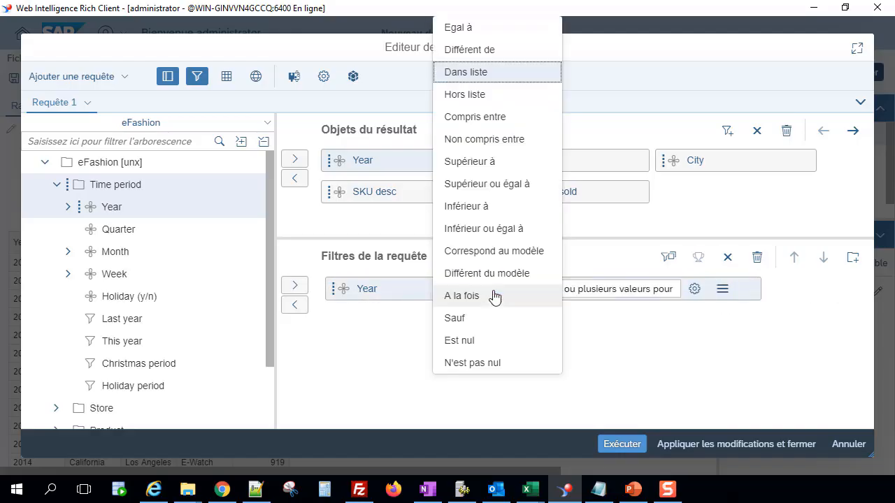
{"action": "left_click", "coordinate": [466, 27]}
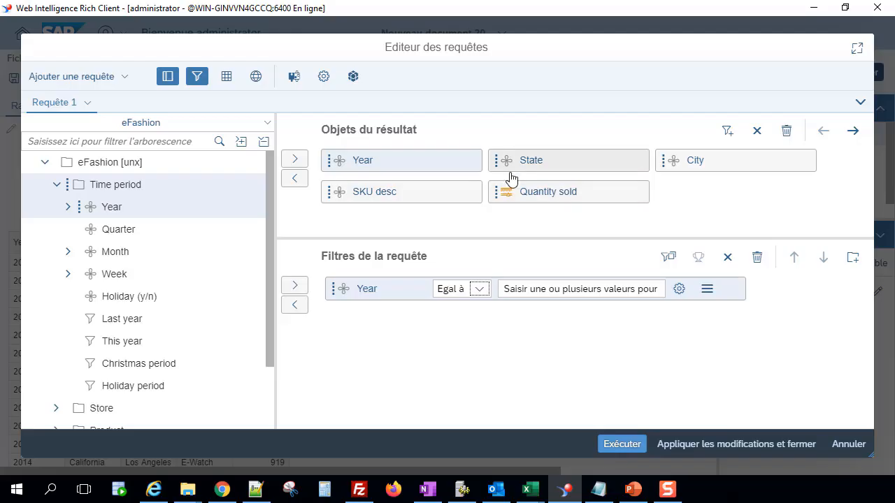
Add a second query filter on State, using the operator Egal à and a prompt (Invite) as its value
{"action": "left_click_drag", "start_coordinate": [515, 169], "coordinate": [375, 331]}
{"action": "left_click", "coordinate": [530, 321]}
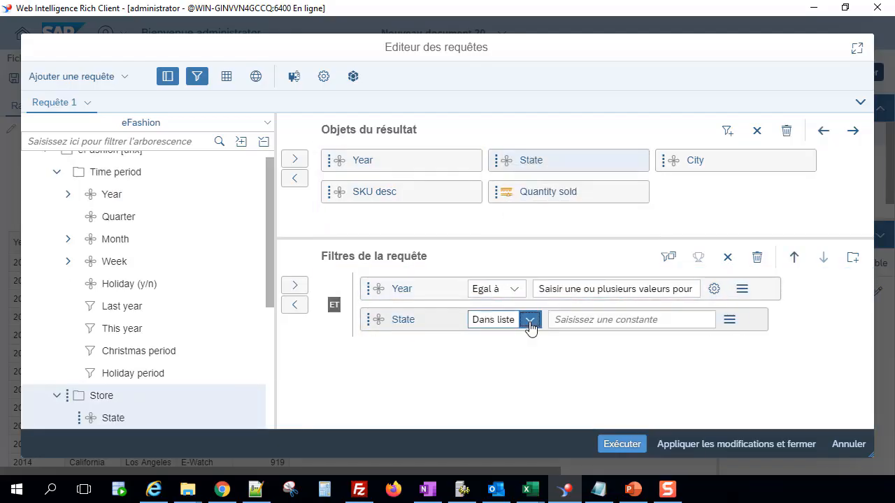
{"action": "left_click", "coordinate": [514, 32]}
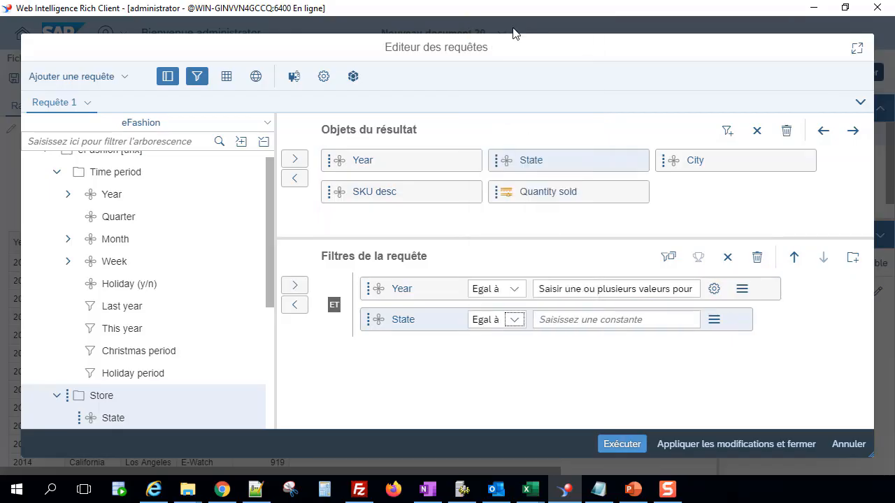
{"action": "left_click", "coordinate": [714, 325]}
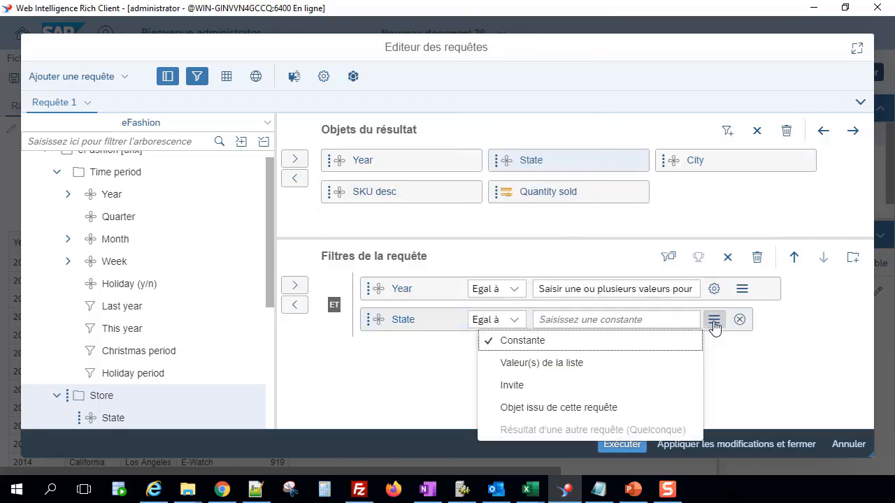
{"action": "left_click", "coordinate": [522, 390]}
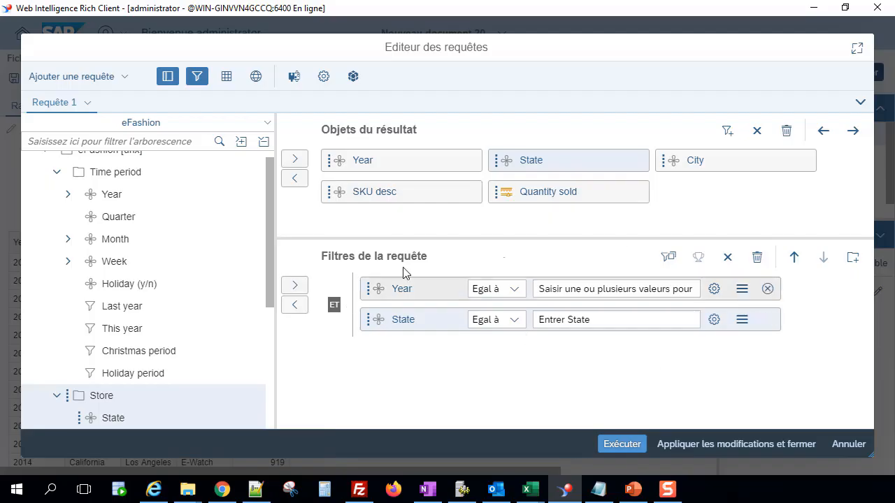
Execute the query to view its Year and State prompts, and cancel without answering them
{"action": "left_click", "coordinate": [623, 446]}
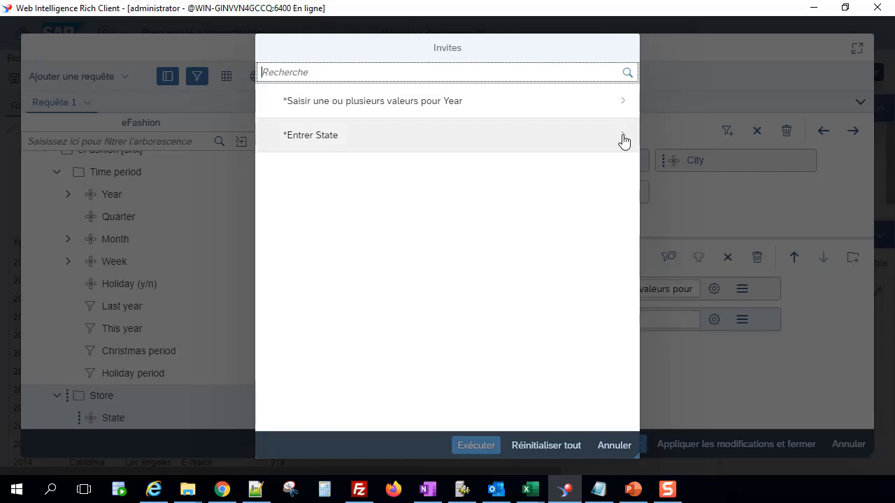
{"action": "left_click", "coordinate": [615, 446]}
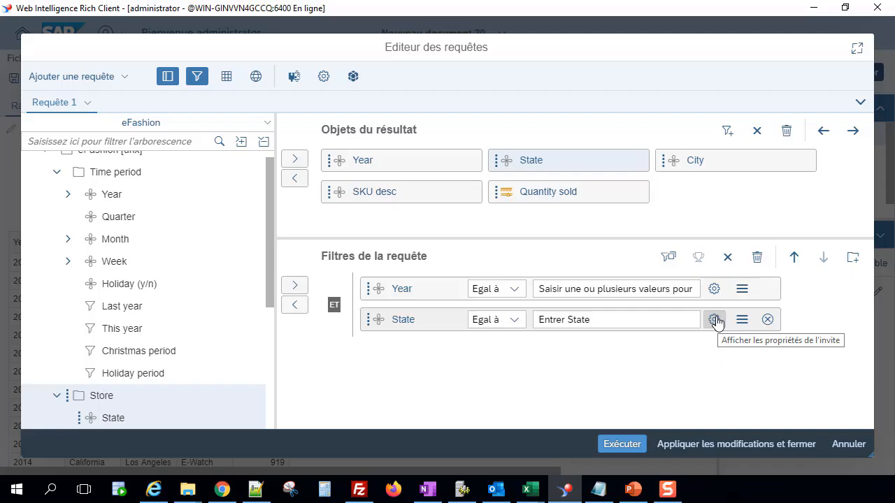
In the State prompt's properties, enable default values and choose California from the list of values as the default
{"action": "left_click", "coordinate": [713, 319]}
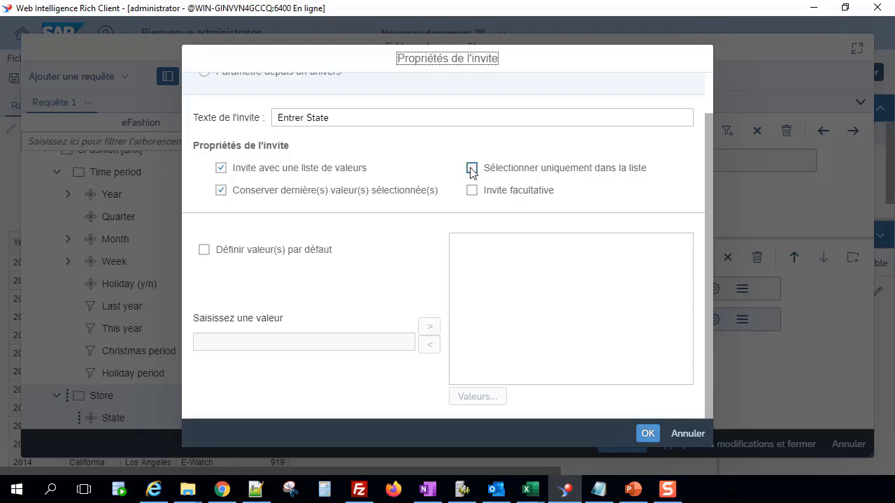
{"action": "left_click", "coordinate": [204, 250]}
{"action": "left_click", "coordinate": [244, 341]}
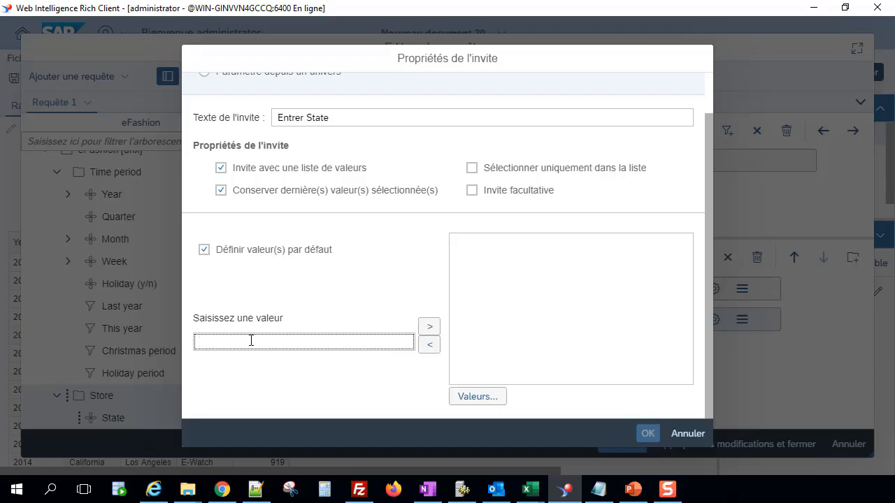
{"action": "left_click", "coordinate": [460, 397]}
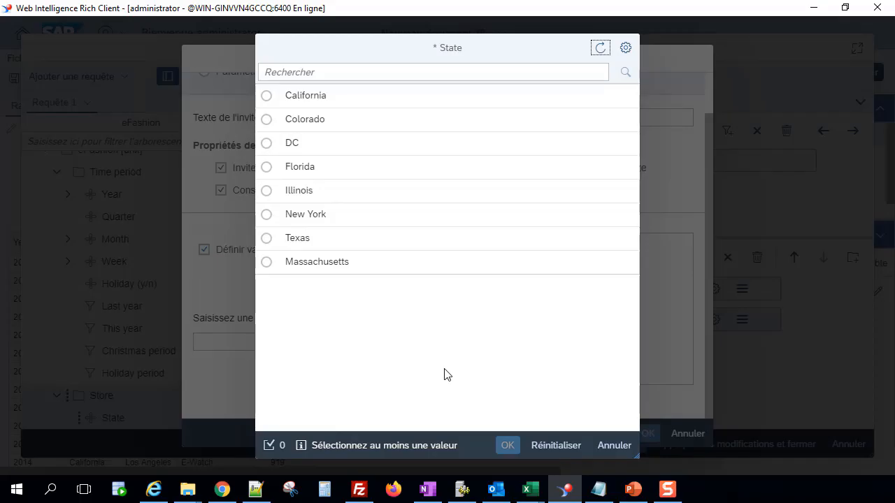
{"action": "left_click", "coordinate": [266, 96]}
{"action": "left_click", "coordinate": [266, 121]}
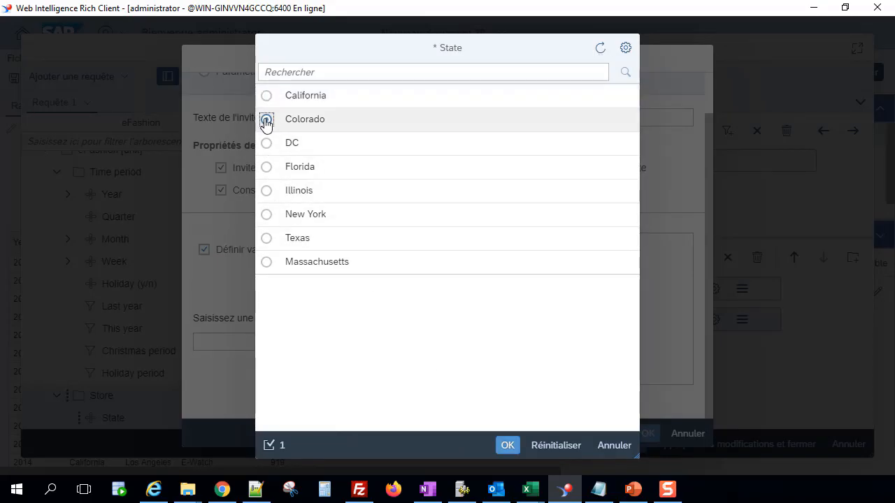
{"action": "left_click", "coordinate": [266, 144]}
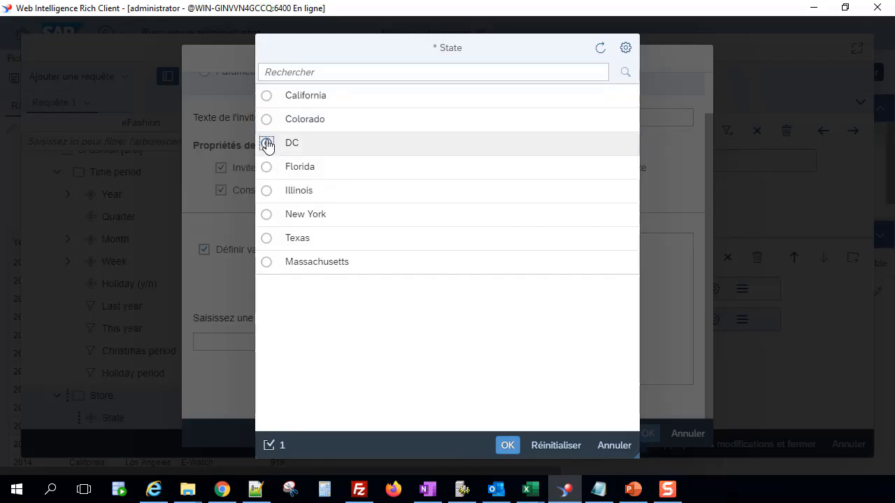
{"action": "left_click", "coordinate": [266, 96]}
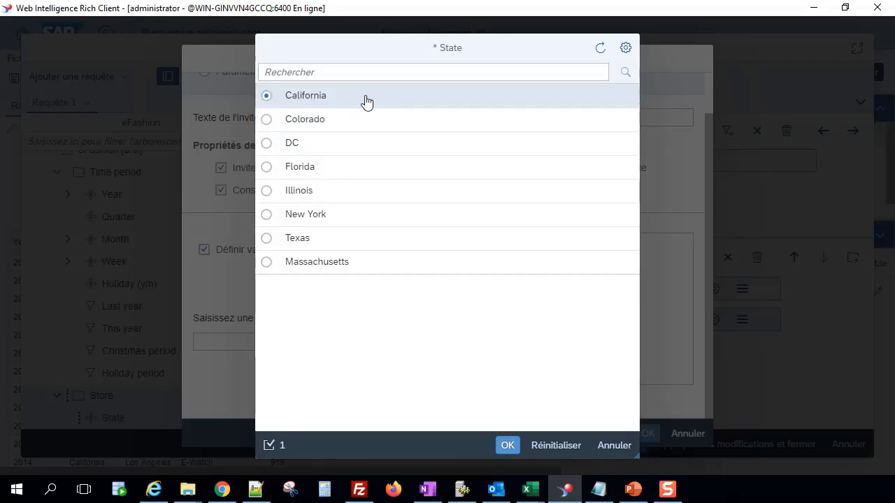
{"action": "left_click", "coordinate": [507, 447]}
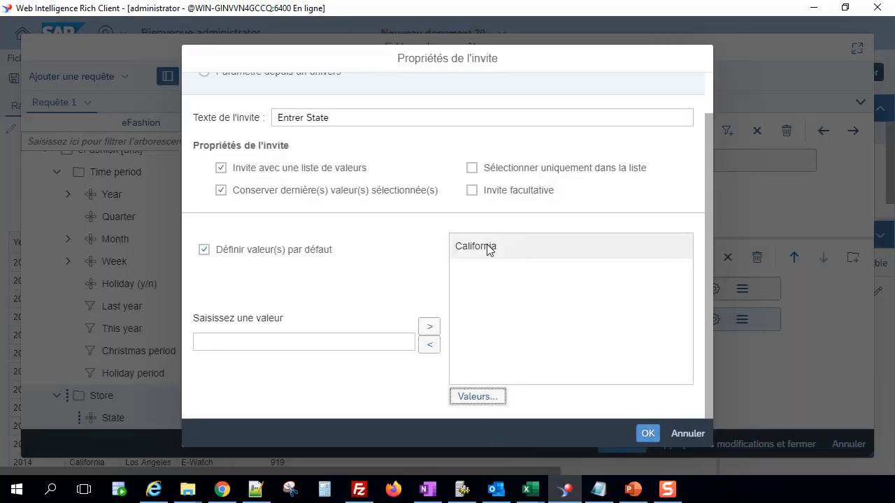
Reopen the State list of values, view its settings, refresh it, try selecting Colorado instead of California, and cancel
{"action": "left_click", "coordinate": [475, 398]}
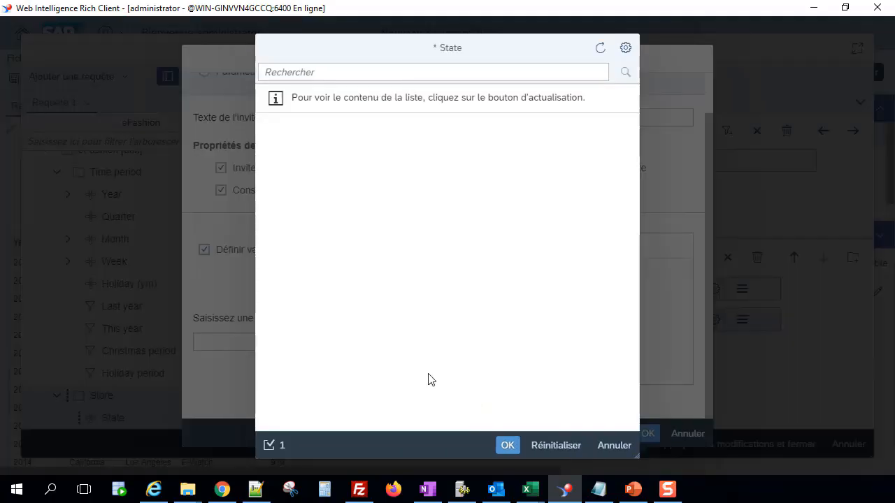
{"action": "left_click", "coordinate": [625, 48]}
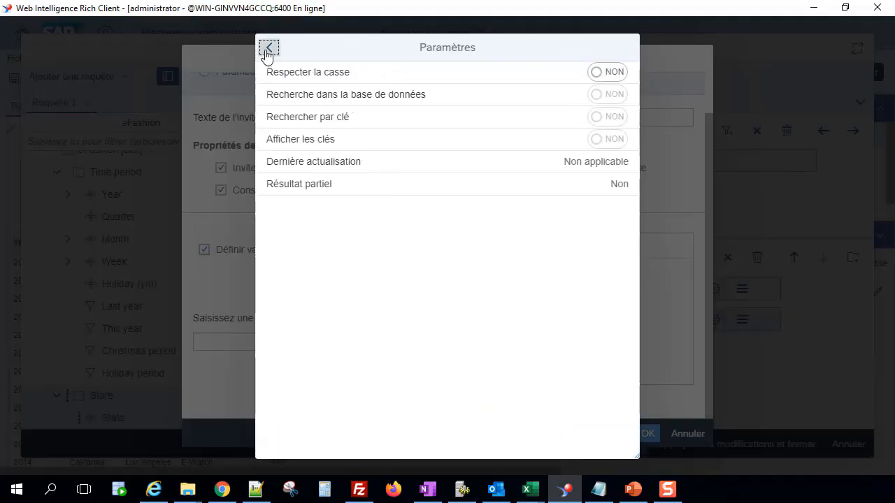
{"action": "left_click", "coordinate": [271, 47]}
{"action": "left_click", "coordinate": [599, 48]}
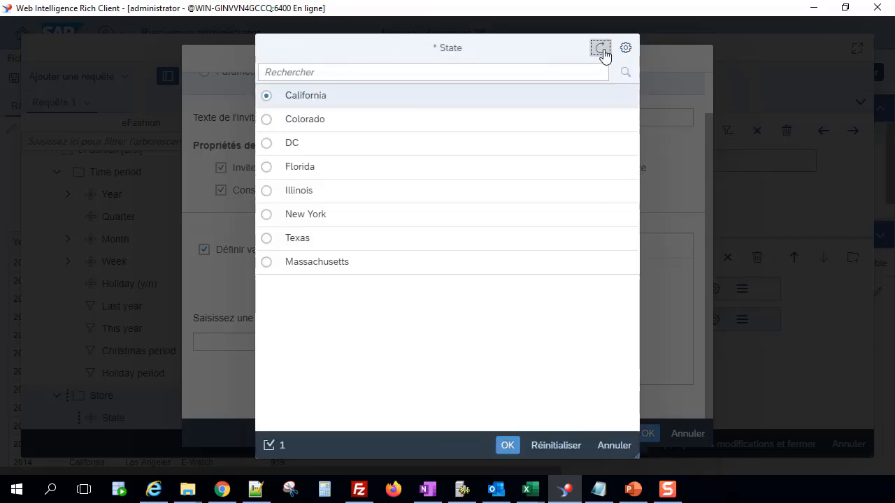
{"action": "left_click", "coordinate": [267, 119]}
{"action": "left_click", "coordinate": [266, 96]}
{"action": "left_click", "coordinate": [266, 118]}
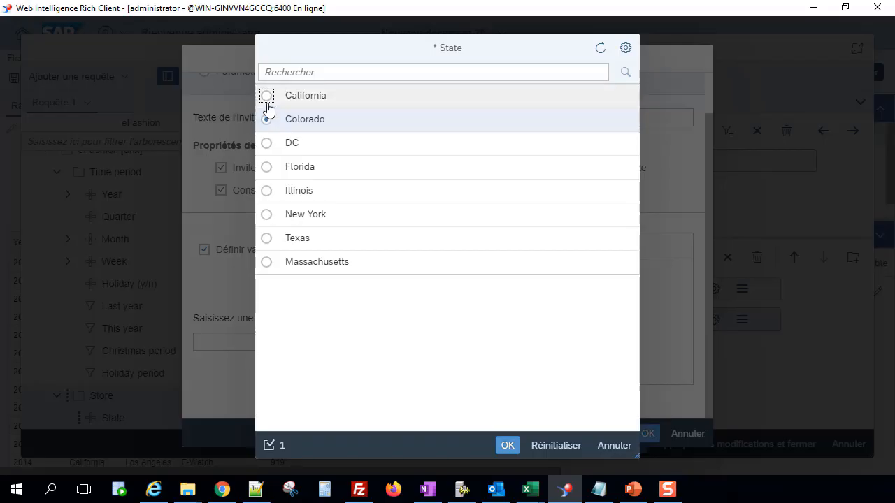
{"action": "left_click", "coordinate": [266, 96]}
{"action": "left_click", "coordinate": [605, 451]}
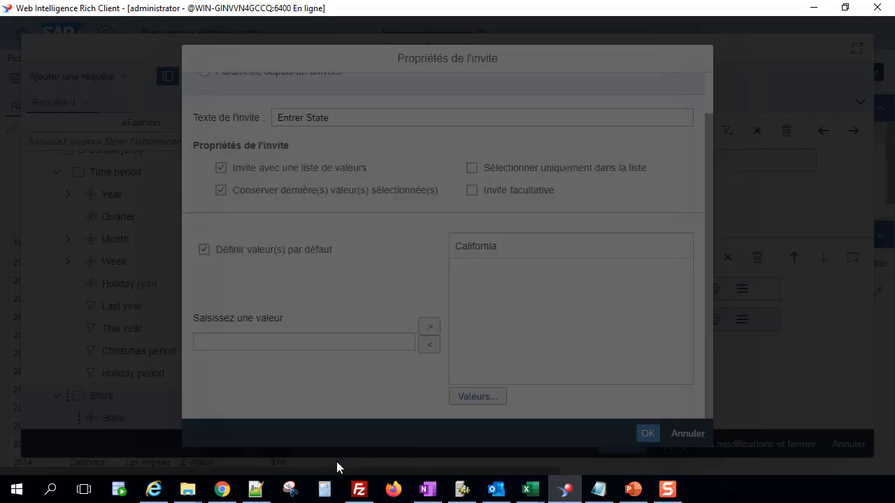
Enter DC and toto manually, one after the other, as the State prompt's default value
{"action": "left_click", "coordinate": [249, 339]}
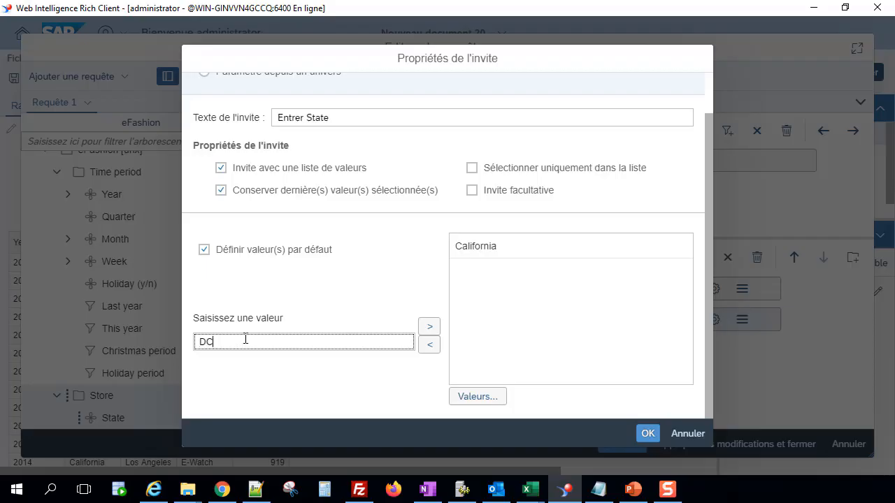
{"action": "left_click", "coordinate": [429, 328]}
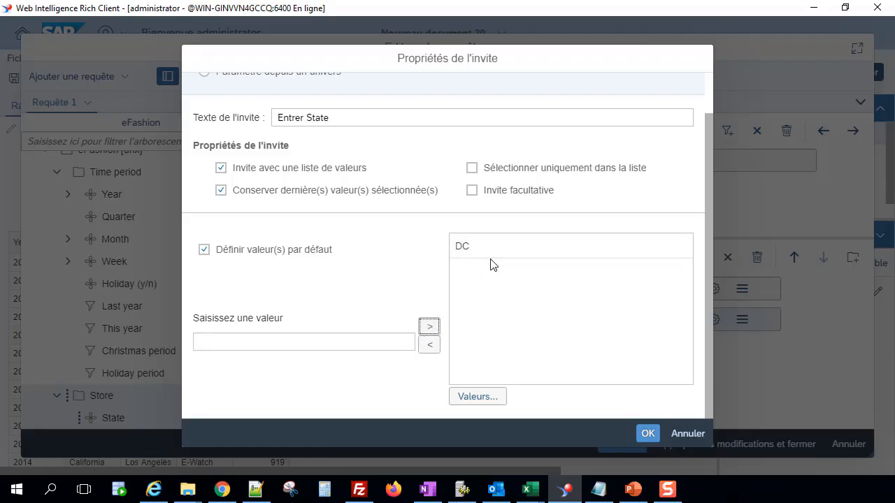
{"action": "left_click", "coordinate": [348, 341]}
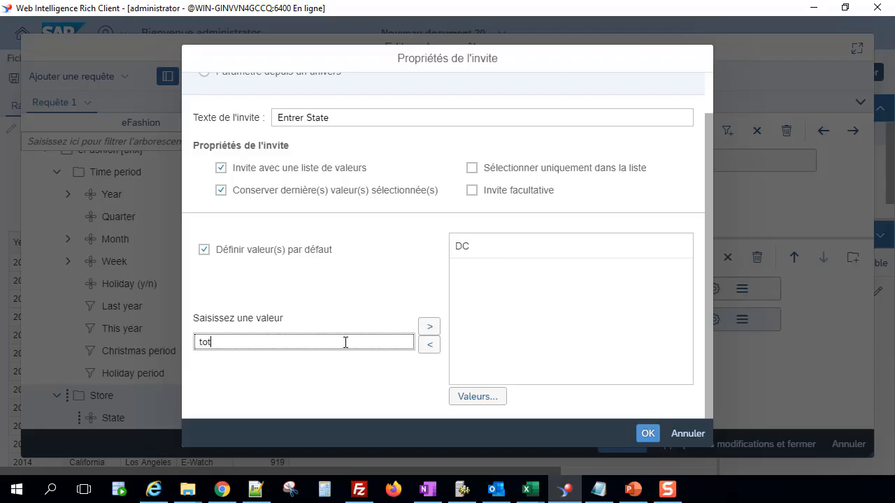
{"action": "left_click", "coordinate": [429, 327]}
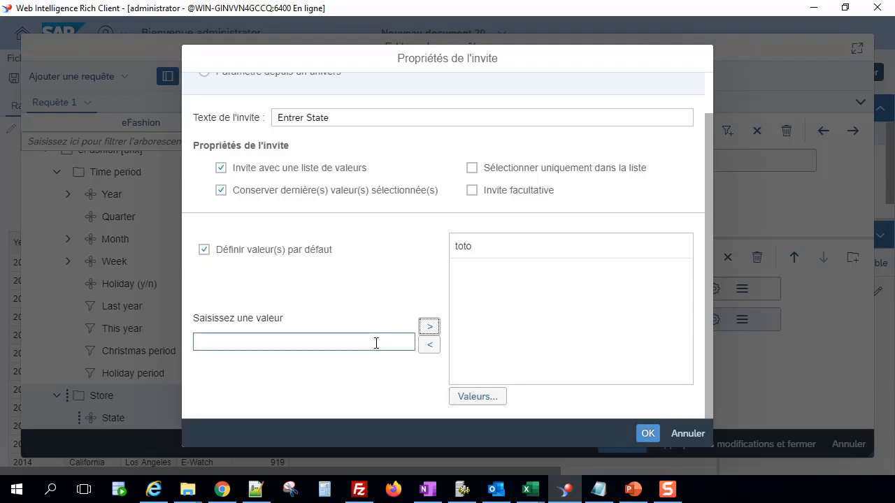
Set the State prompt's default value to California from the refreshed list of values and confirm the prompt properties
{"action": "left_click", "coordinate": [476, 397]}
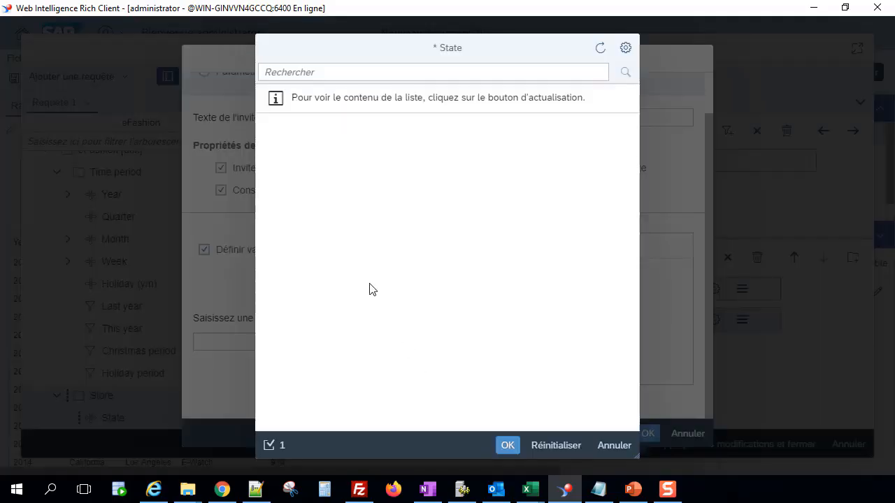
{"action": "left_click", "coordinate": [600, 48]}
{"action": "left_click", "coordinate": [266, 95]}
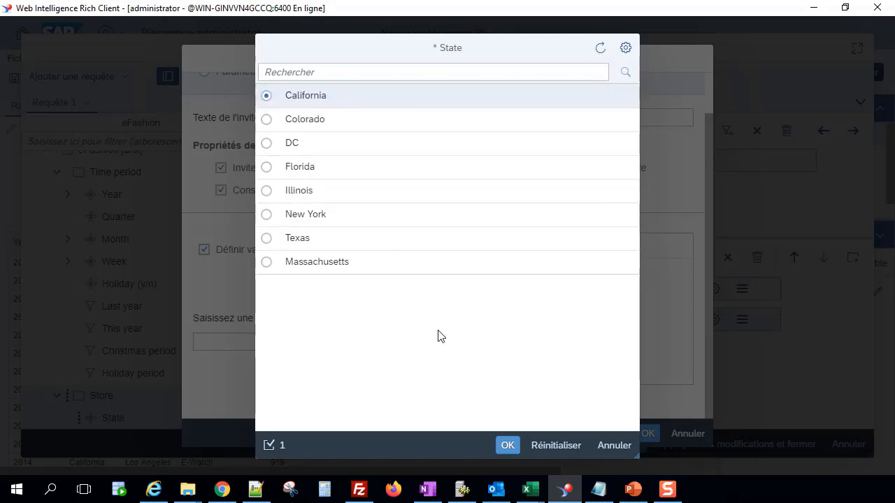
{"action": "left_click", "coordinate": [505, 445]}
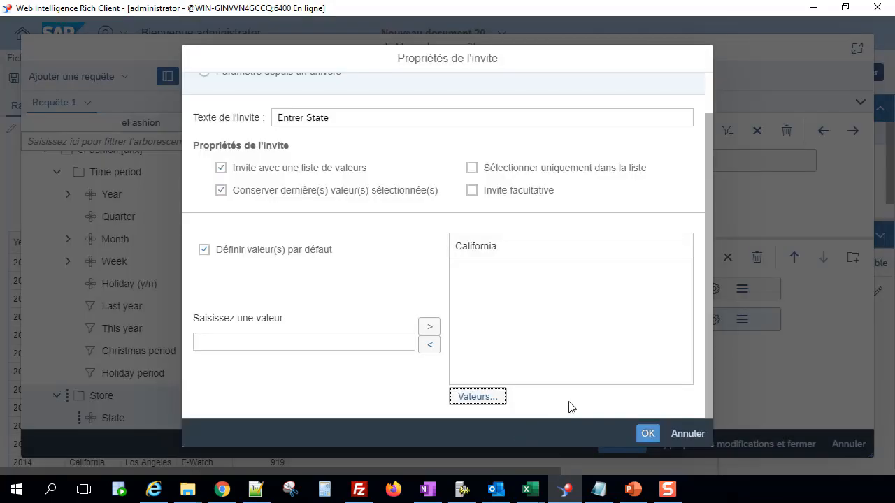
{"action": "left_click", "coordinate": [648, 433]}
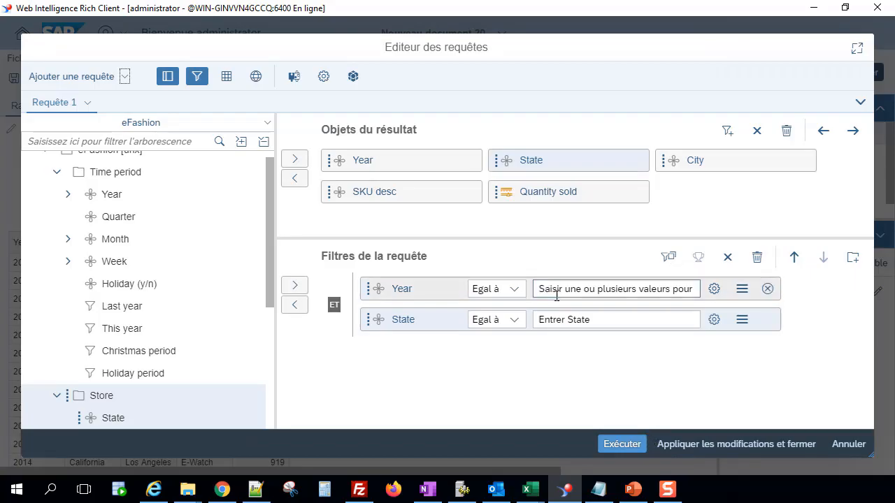
Restrict the Year prompt to selection from the list only (Sélectionner uniquement dans la liste)
{"action": "left_click", "coordinate": [714, 289]}
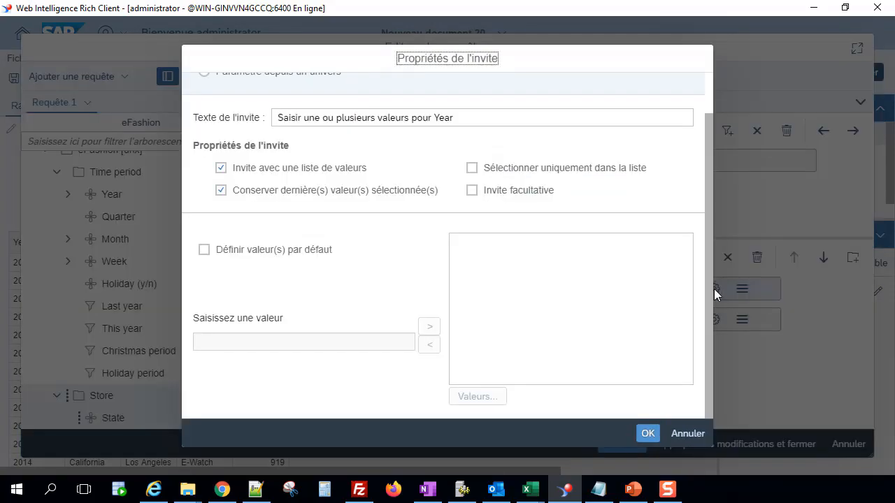
{"action": "left_click", "coordinate": [472, 169]}
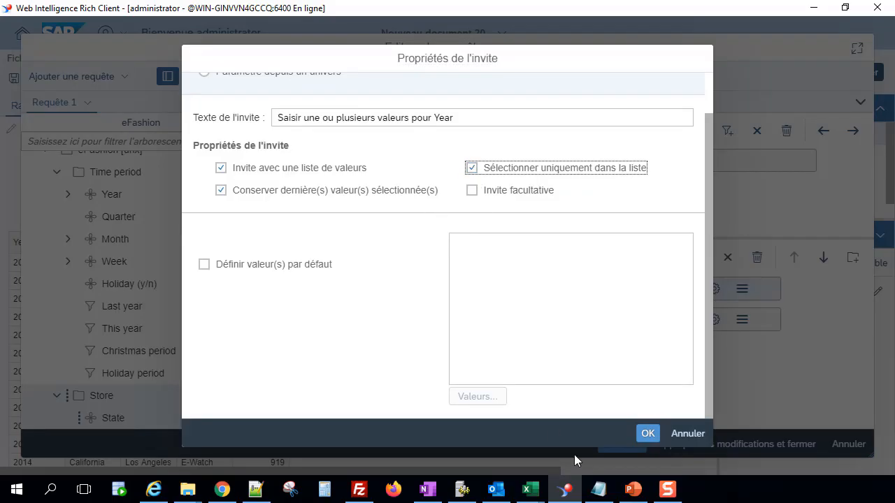
{"action": "left_click", "coordinate": [645, 434]}
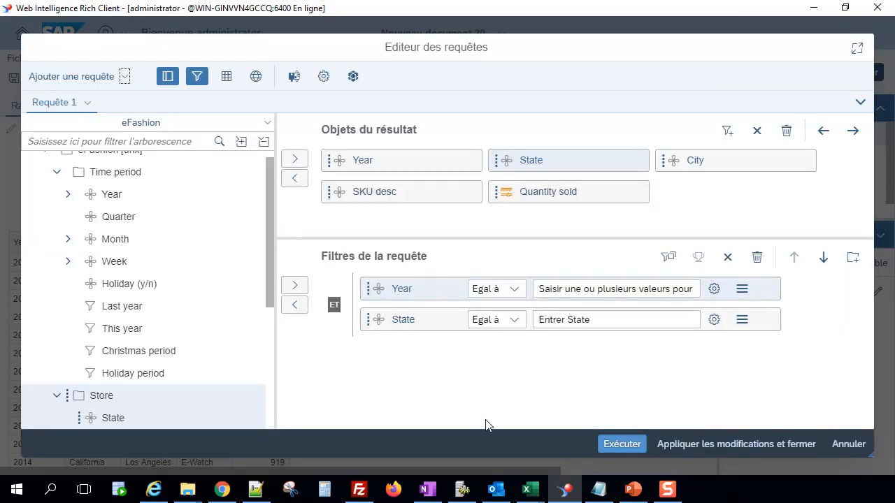
Execute the query with 2018 for the Year prompt and the default California for State, and look through the report table
{"action": "left_click", "coordinate": [628, 446]}
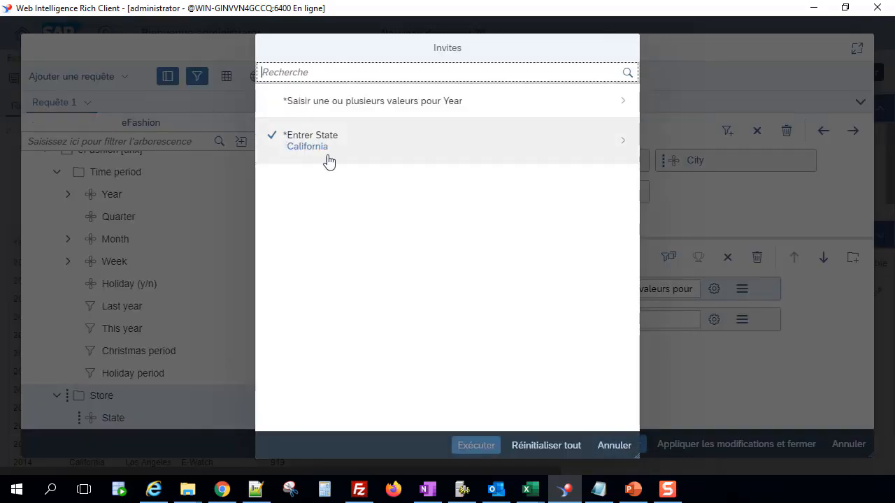
{"action": "left_click", "coordinate": [618, 101]}
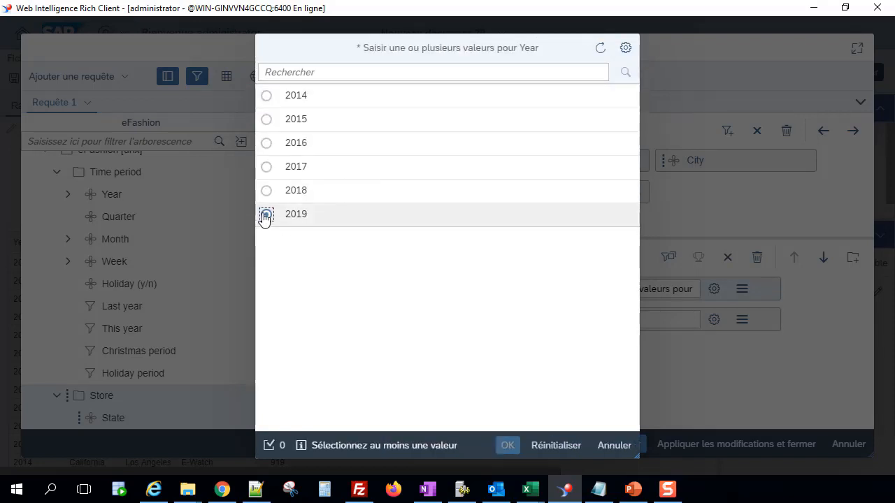
{"action": "left_click", "coordinate": [266, 215]}
{"action": "left_click", "coordinate": [266, 191]}
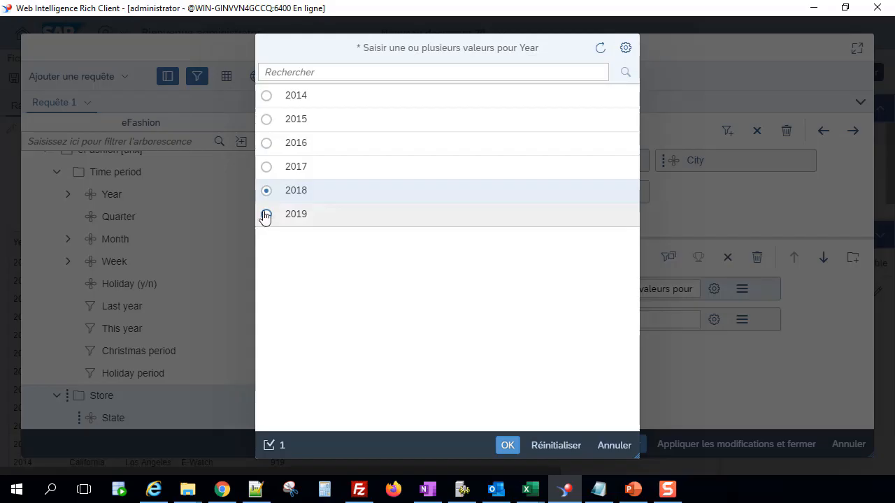
{"action": "left_click", "coordinate": [508, 448]}
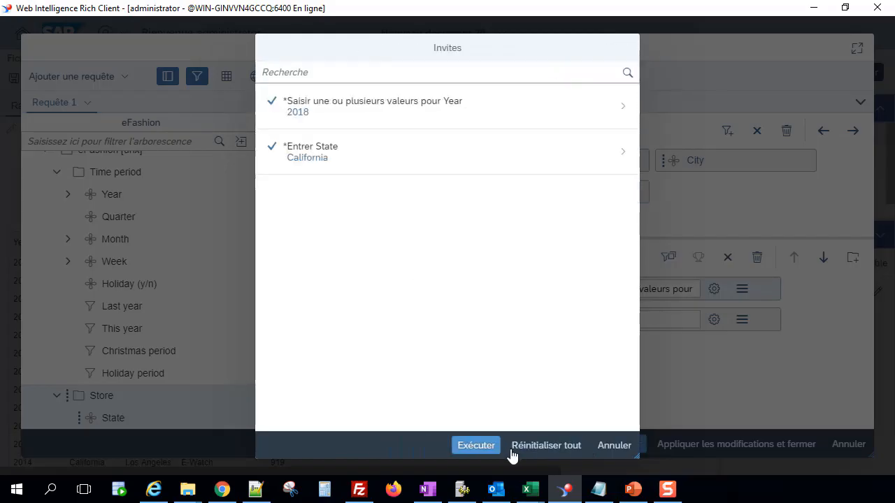
{"action": "left_click", "coordinate": [477, 446]}
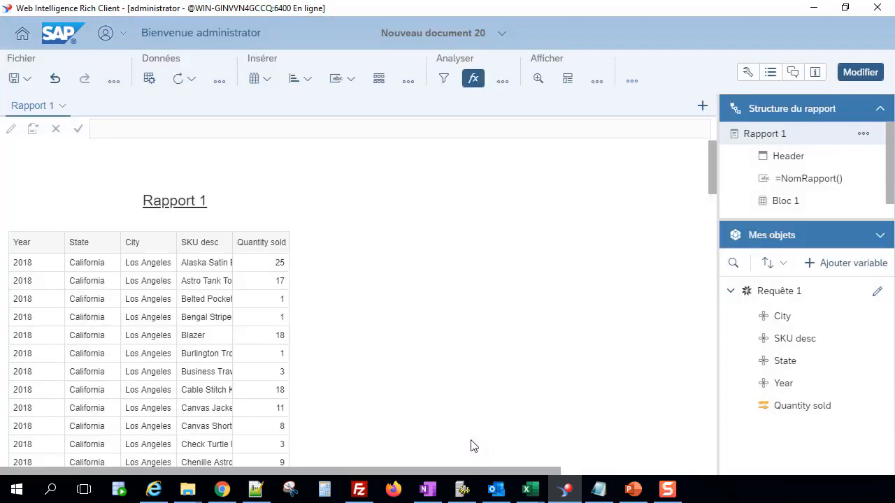
{"action": "scroll", "coordinate": [96, 385], "scroll_direction": "down", "scroll_amount": 4}
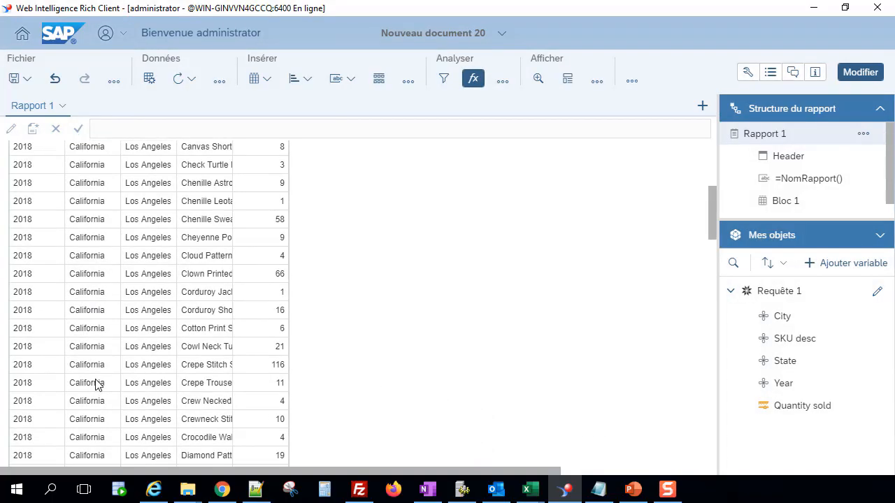
{"action": "scroll", "coordinate": [95, 385], "scroll_direction": "down", "scroll_amount": 3}
{"action": "scroll", "coordinate": [104, 242], "scroll_direction": "down", "scroll_amount": 10}
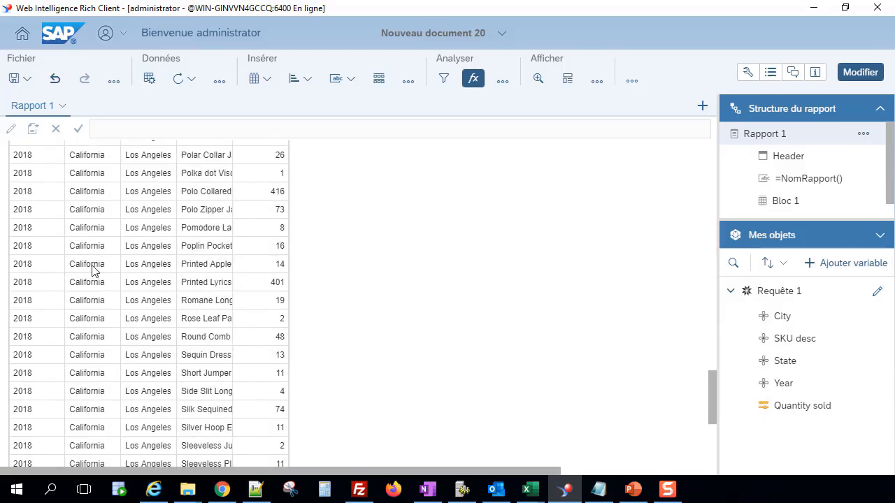
{"action": "scroll", "coordinate": [93, 271], "scroll_direction": "down", "scroll_amount": 4}
{"action": "scroll", "coordinate": [24, 364], "scroll_direction": "up", "scroll_amount": 10}
{"action": "scroll", "coordinate": [20, 370], "scroll_direction": "up", "scroll_amount": 15}
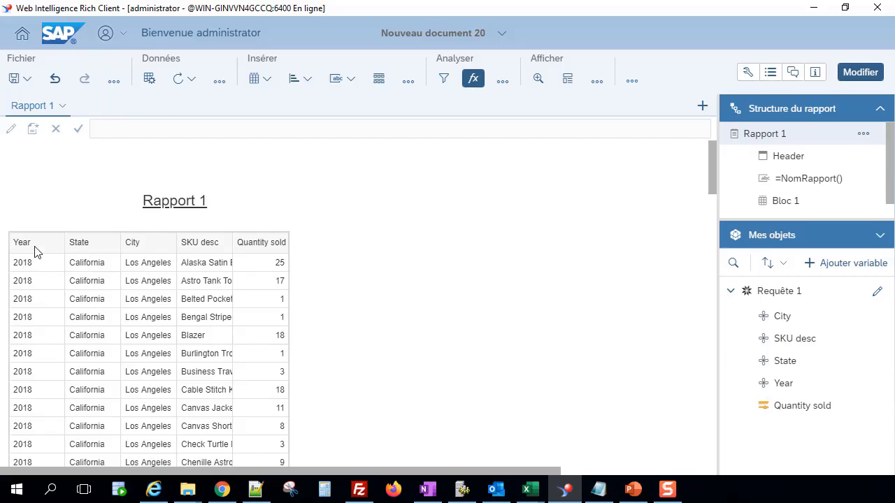
Edit Requête 1 and execute it again, keeping 2018 for Year and answering the State prompt with Florida
{"action": "left_click", "coordinate": [878, 293]}
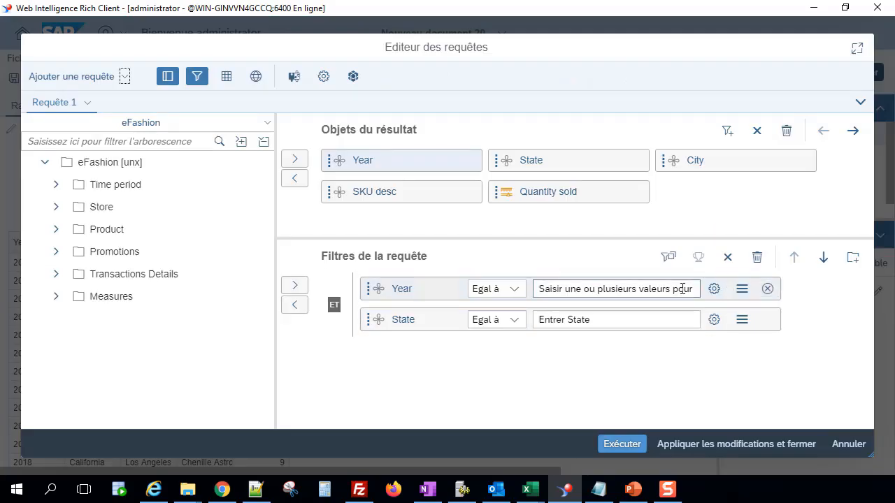
{"action": "left_click", "coordinate": [614, 444]}
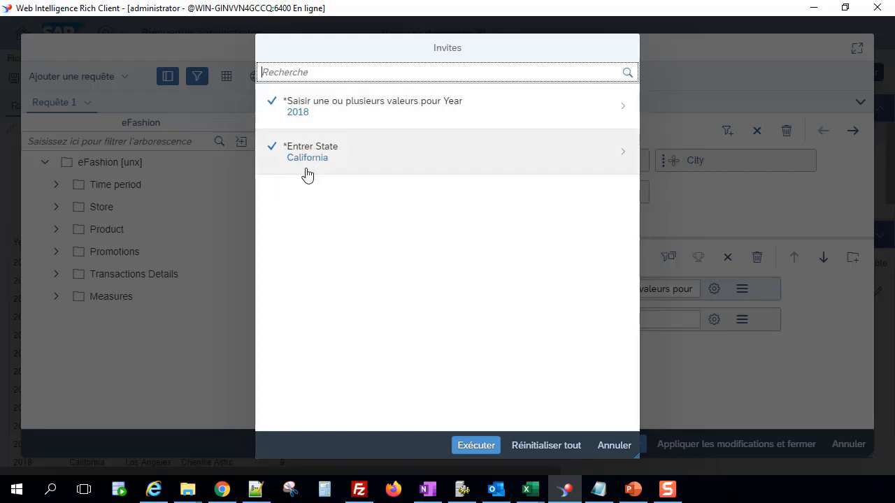
{"action": "left_click", "coordinate": [612, 159]}
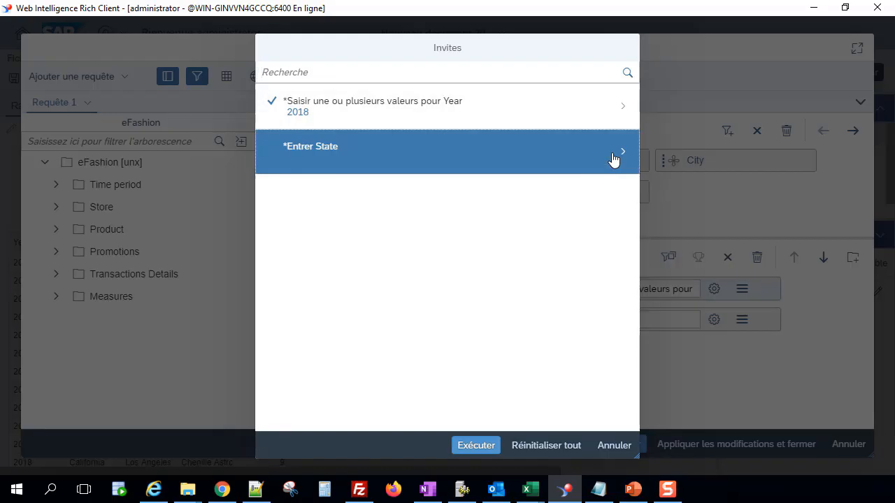
{"action": "left_click", "coordinate": [602, 49]}
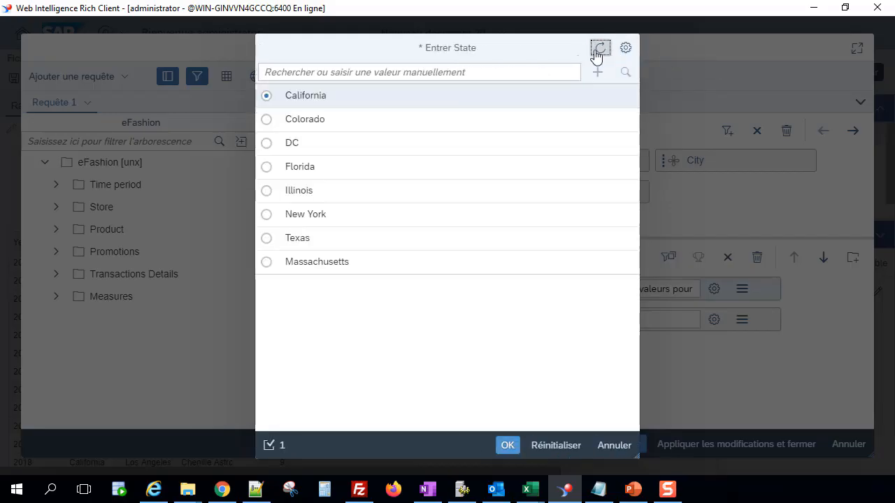
{"action": "left_click", "coordinate": [265, 144]}
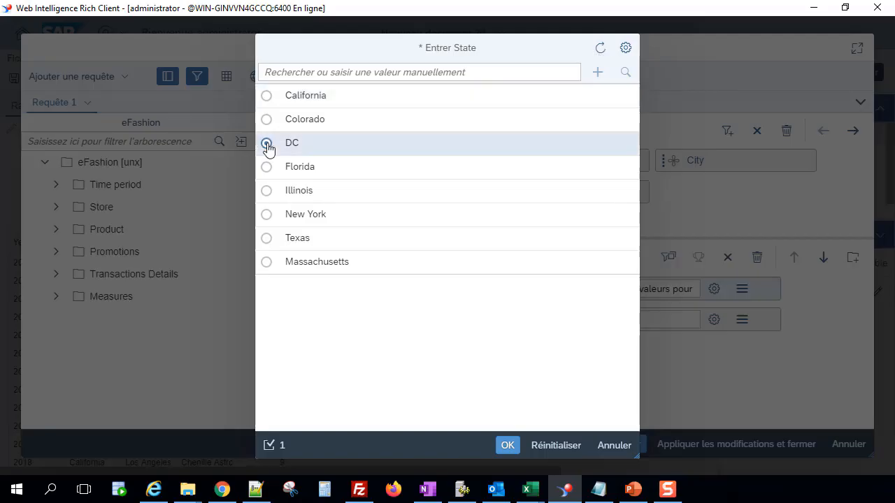
{"action": "left_click", "coordinate": [267, 167]}
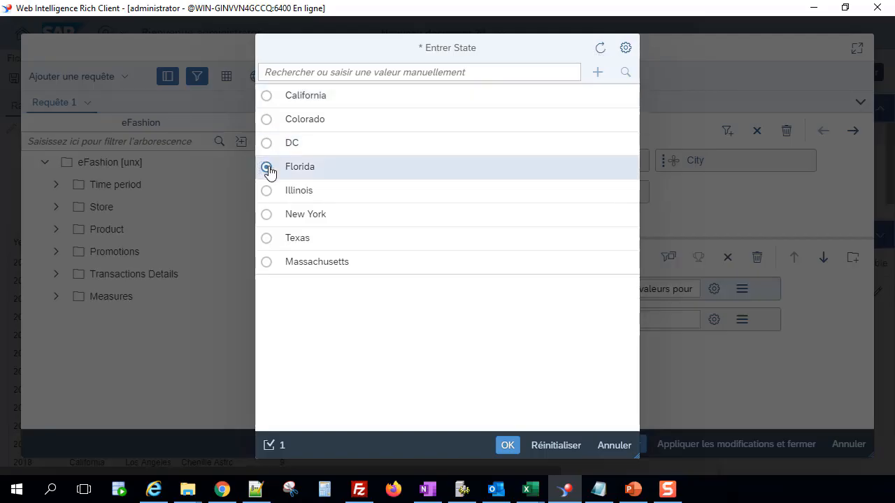
{"action": "left_click", "coordinate": [502, 450]}
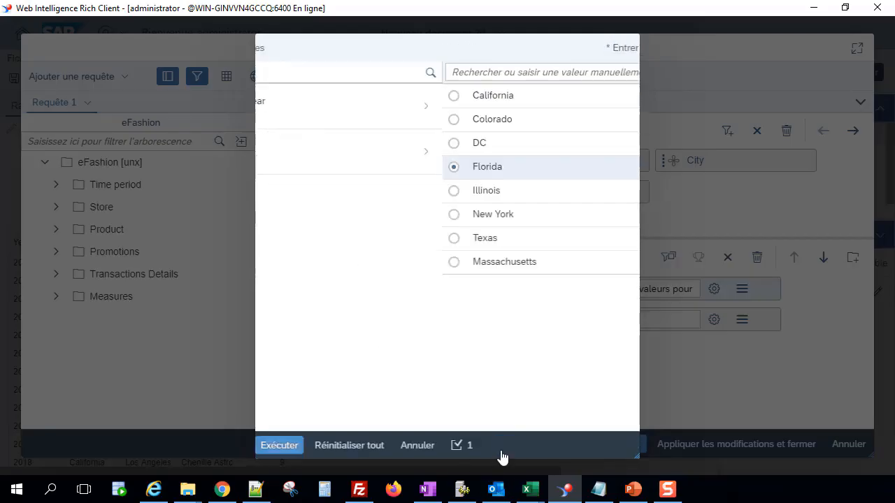
{"action": "left_click", "coordinate": [475, 448]}
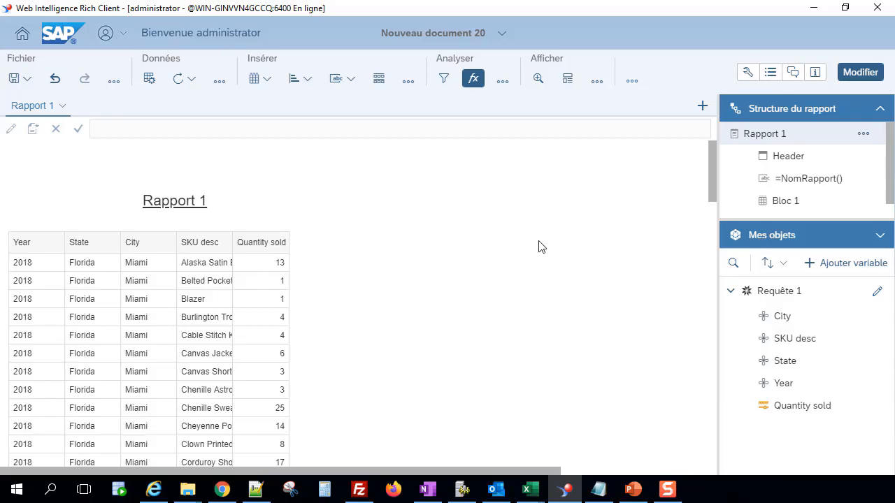
{"action": "scroll", "coordinate": [538, 246], "scroll_direction": "down", "scroll_amount": 3}
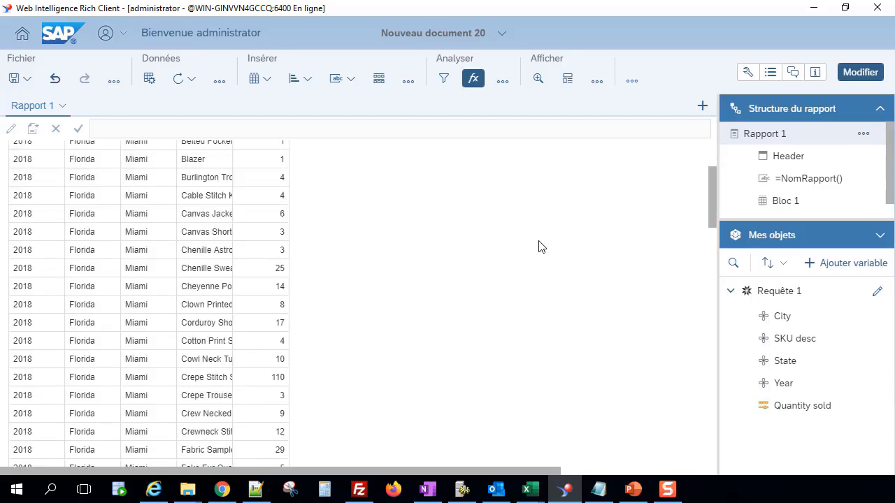